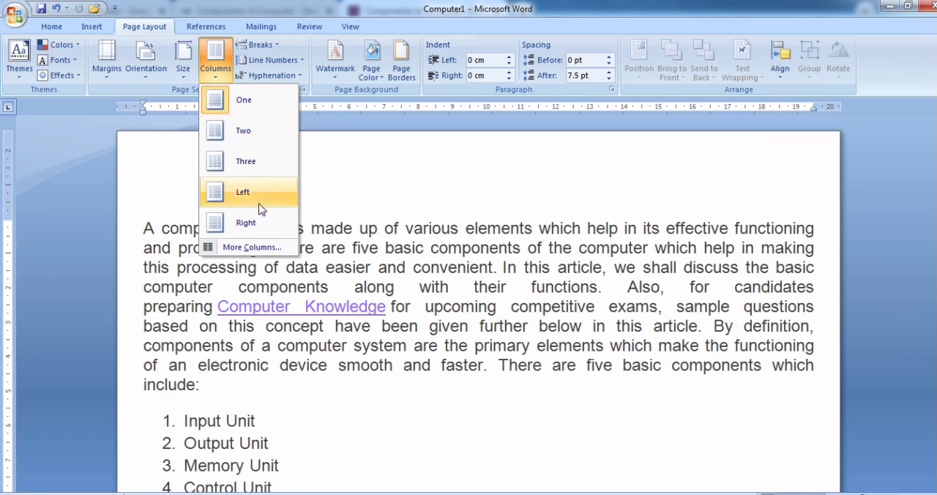
Step: Arrange the document text in two columns
left_click(254, 131)
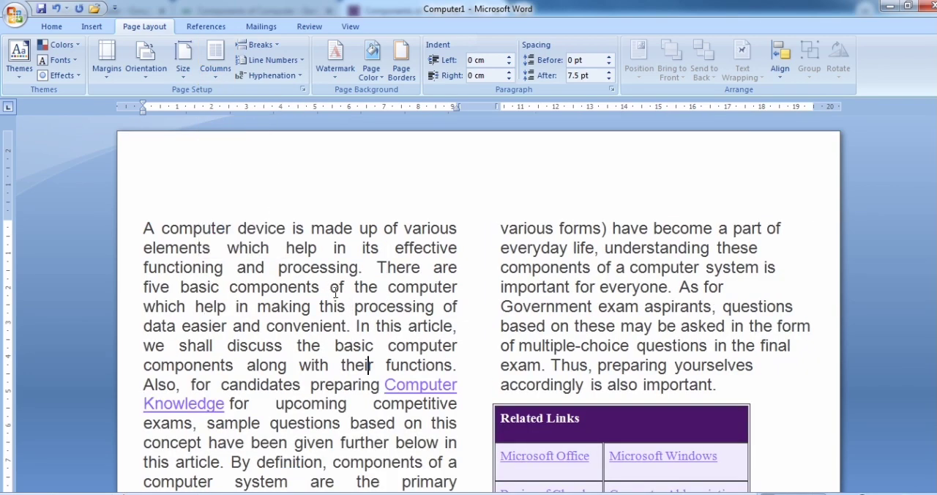
Step: Examine how the first page's text runs down the first column and continues into the second column
scroll(335, 292, "down", 1)
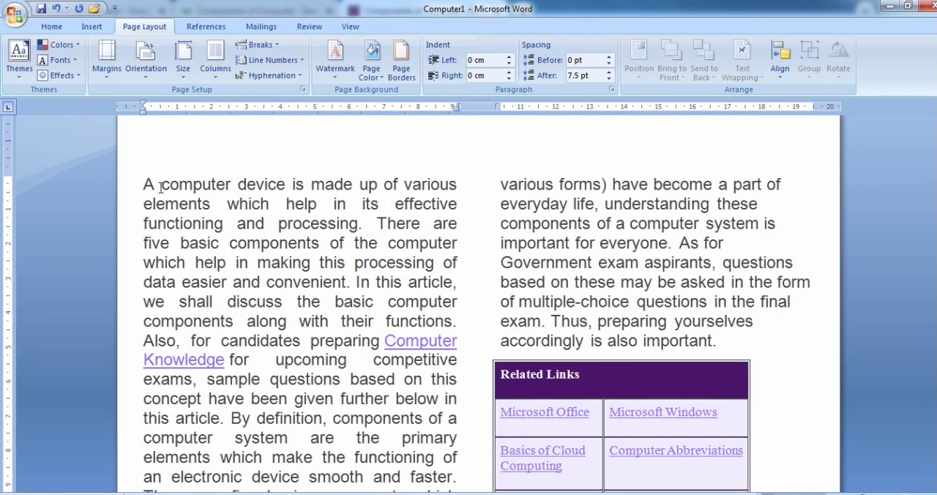
left_click_drag(144, 185, 438, 455)
scroll(418, 446, "down", 5)
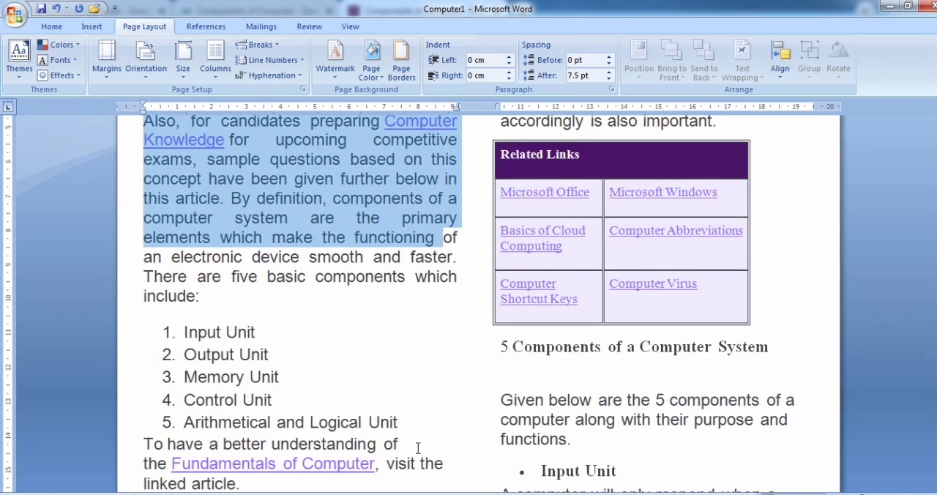
scroll(418, 447, "down", 6)
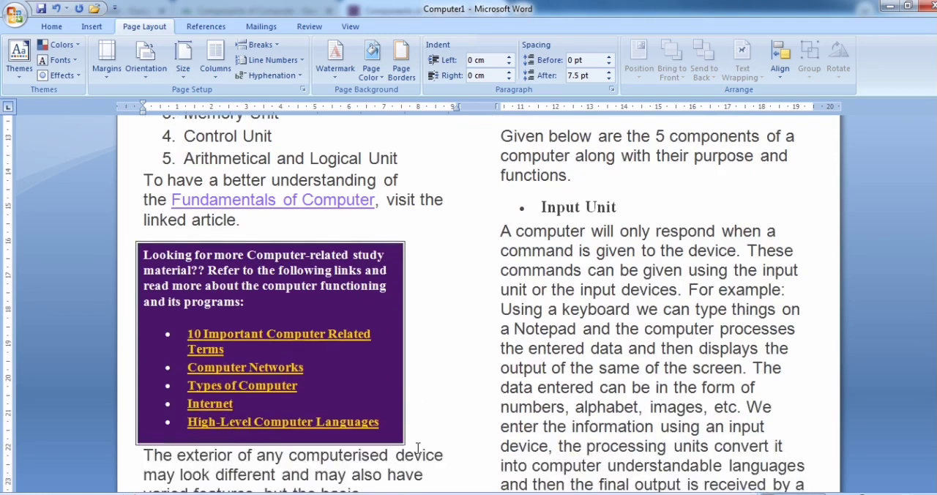
scroll(418, 447, "down", 3)
left_click(419, 403, "shift")
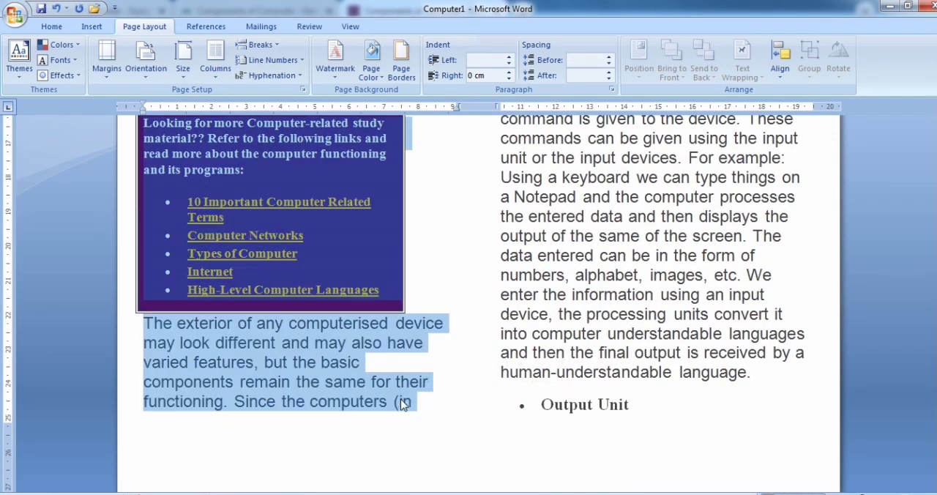
left_click(409, 405)
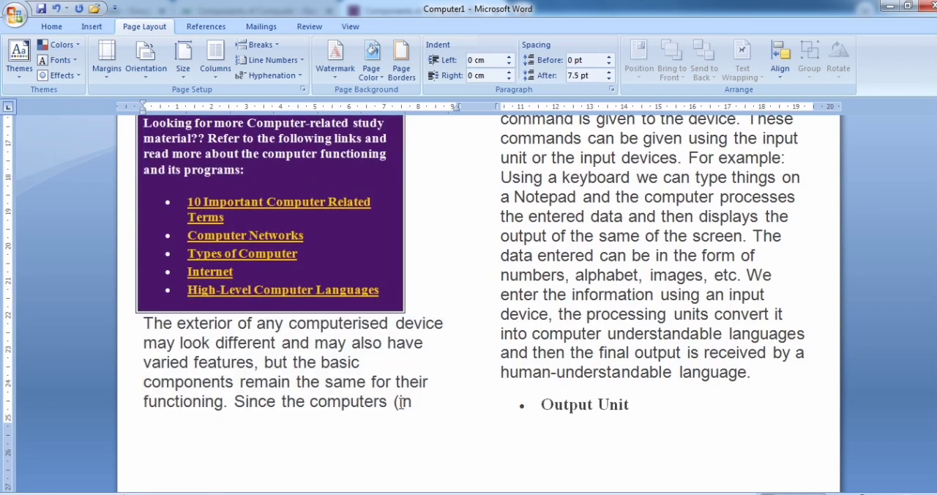
left_click_drag(400, 403, 411, 403)
scroll(446, 403, "up", 6)
scroll(444, 404, "up", 9)
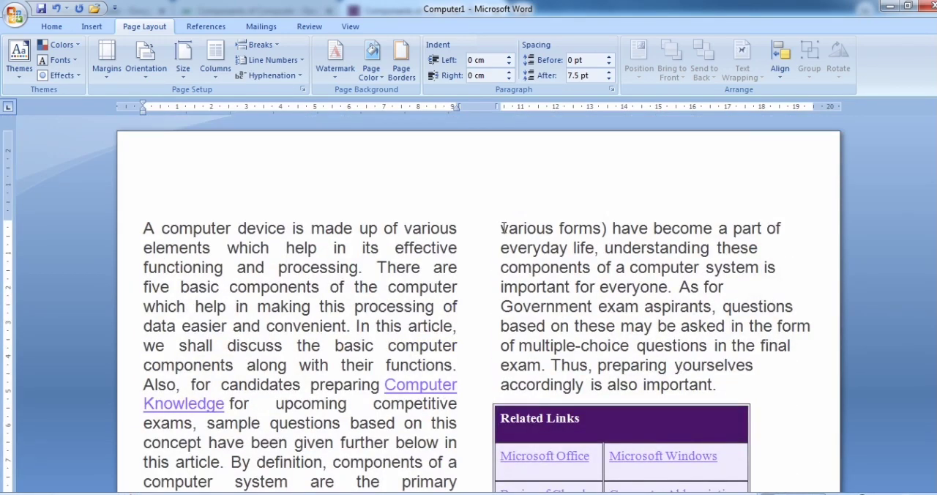
left_click_drag(502, 228, 601, 229)
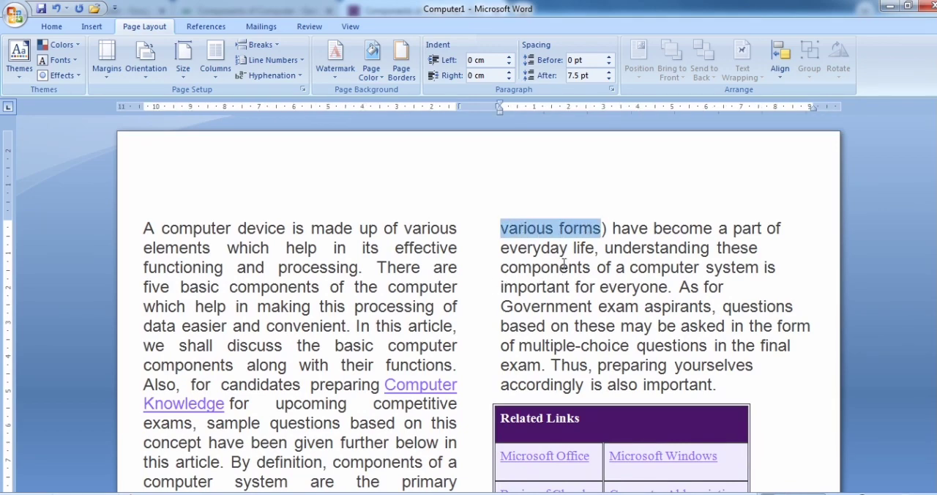
left_click(527, 228)
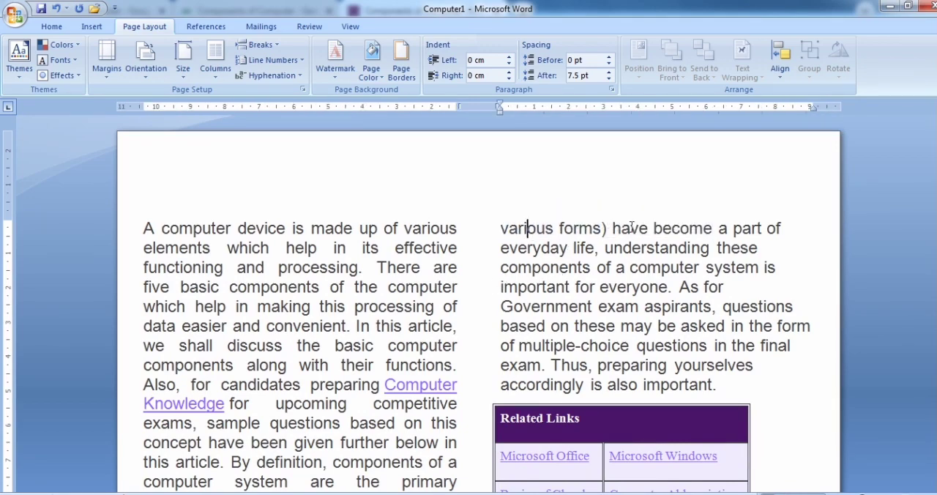
Step: Examine the two-column text flow from the end of page one through both columns of page two
scroll(684, 347, "down", 3)
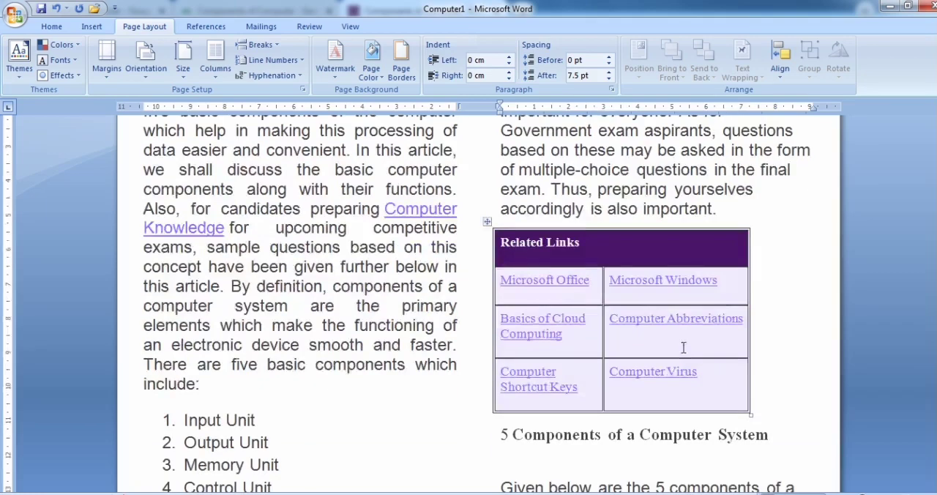
scroll(683, 347, "down", 8)
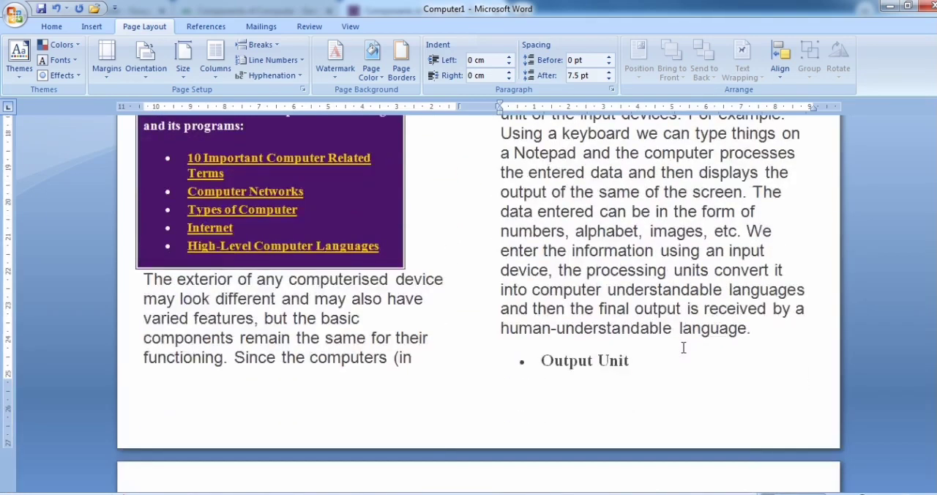
scroll(683, 347, "down", 2)
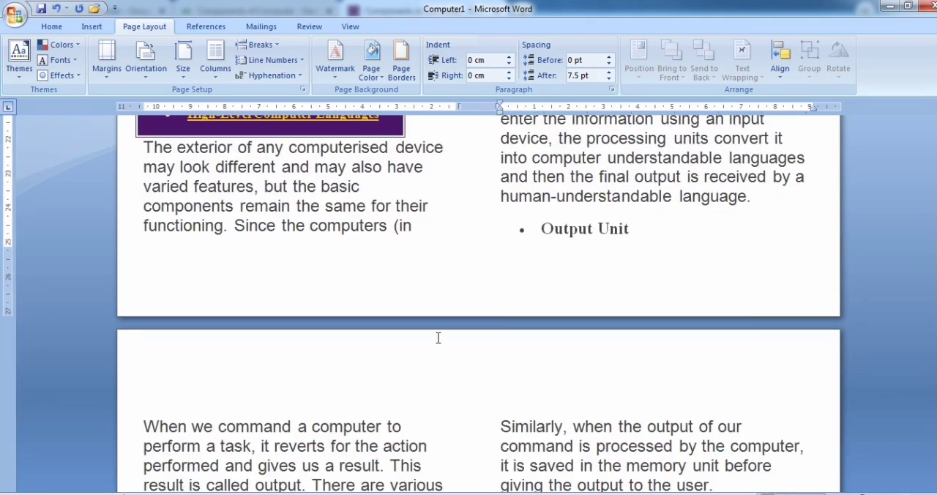
scroll(437, 338, "down", 2)
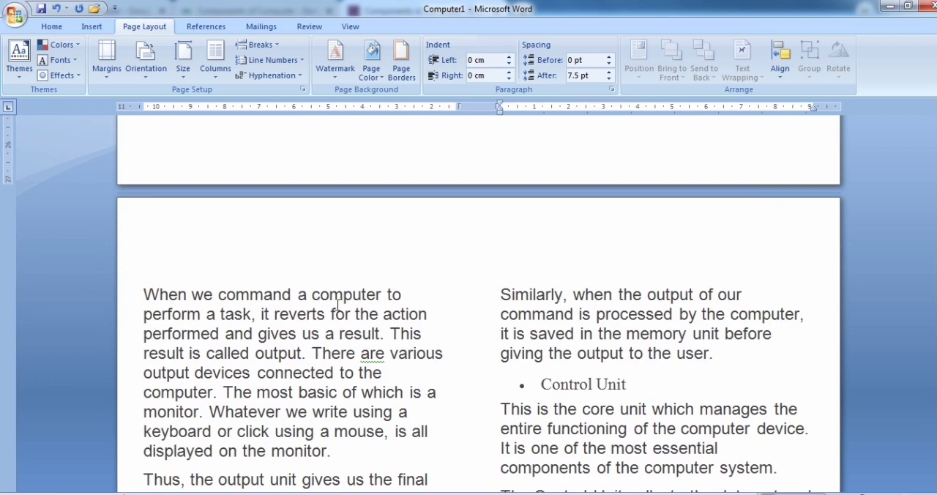
scroll(385, 360, "up", 1)
scroll(385, 360, "down", 8)
scroll(385, 361, "down", 6)
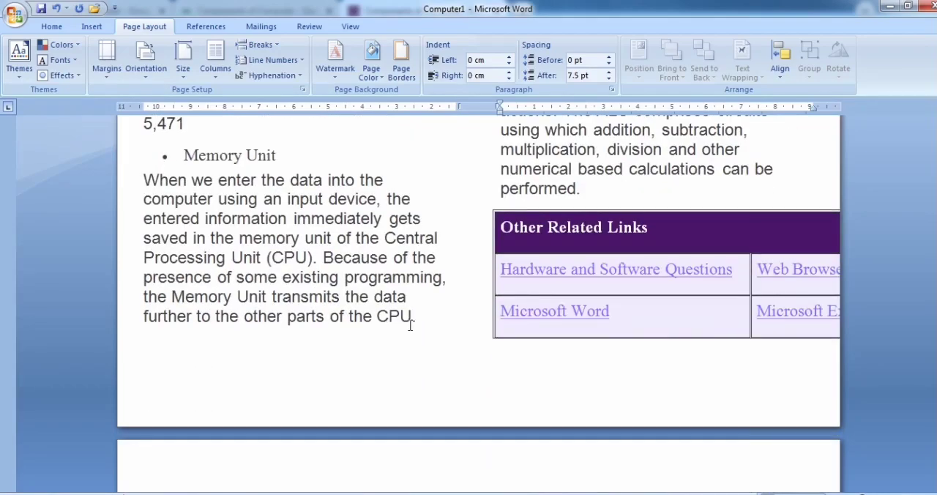
left_click(411, 326)
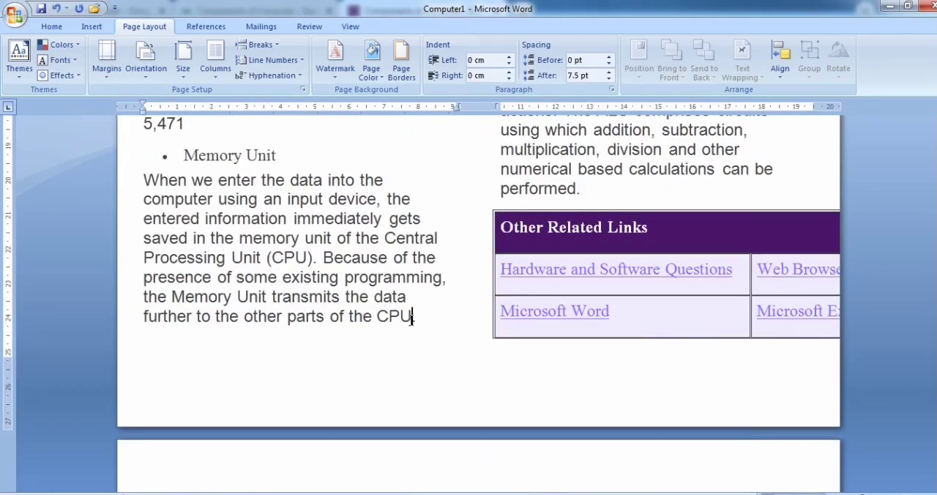
scroll(424, 339, "up", 6)
scroll(425, 339, "up", 5)
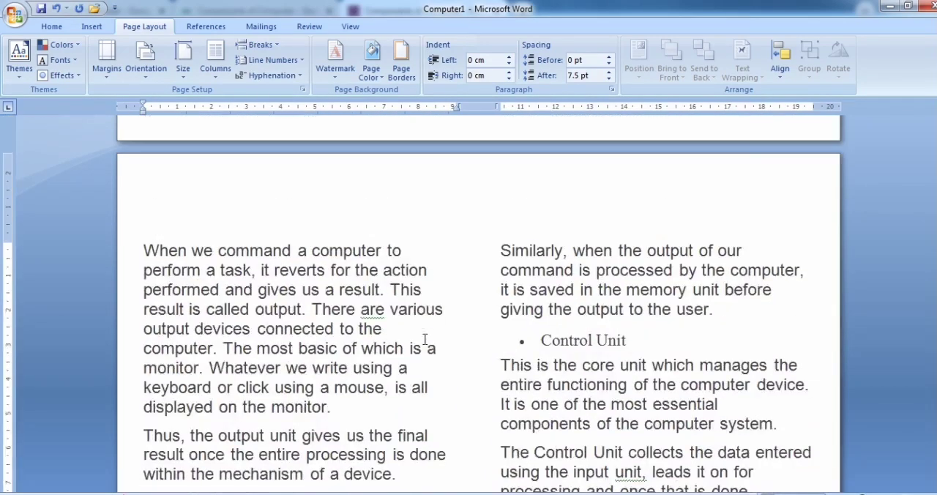
left_click_drag(498, 249, 744, 251)
left_click(610, 282)
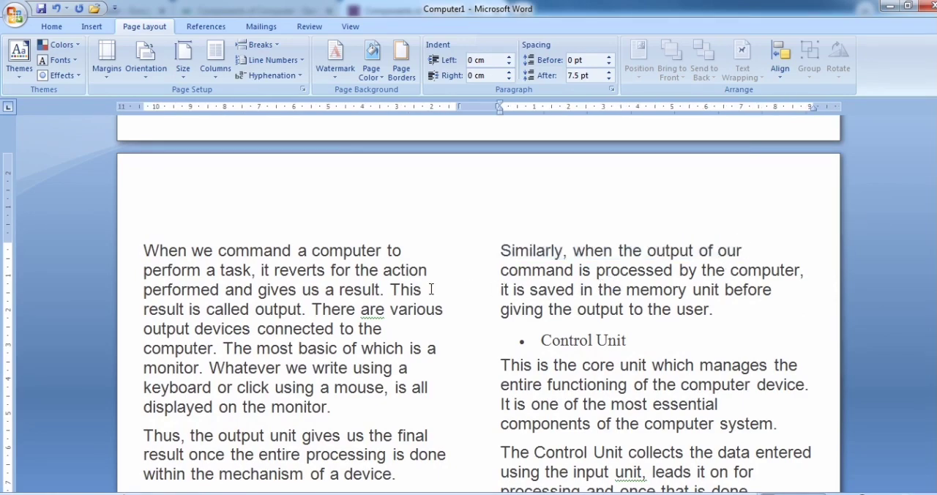
Step: Arrange the document text in three columns
scroll(363, 303, "up", 12)
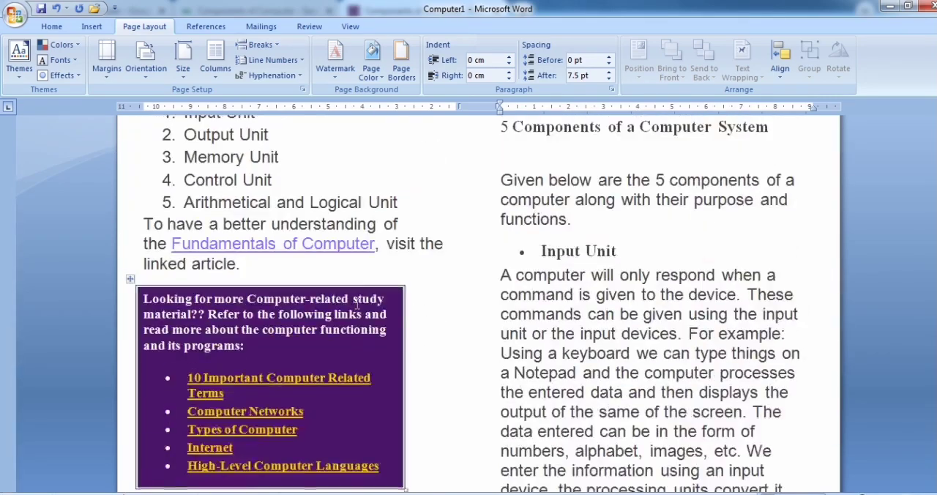
scroll(357, 303, "up", 5)
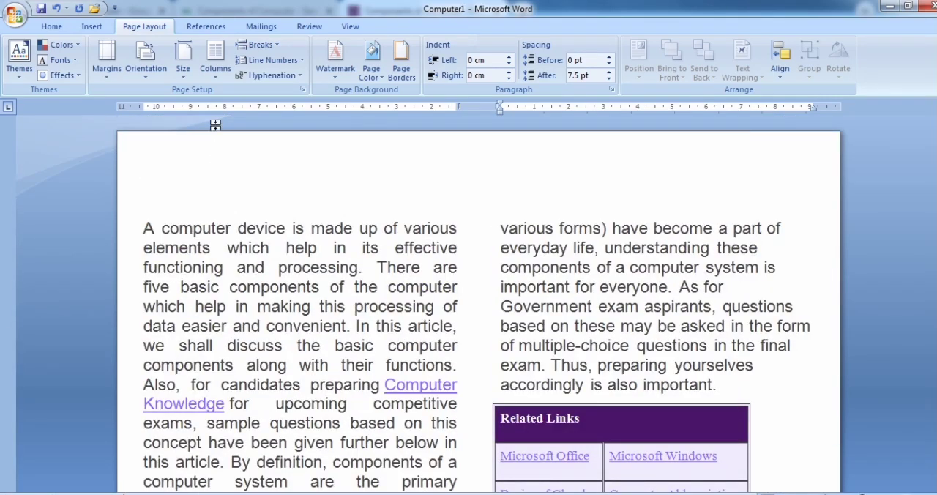
left_click(216, 58)
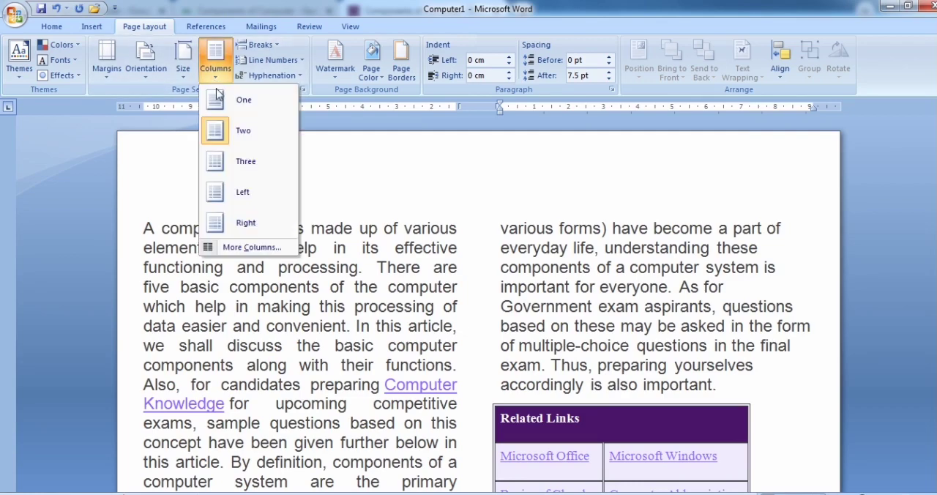
left_click(243, 163)
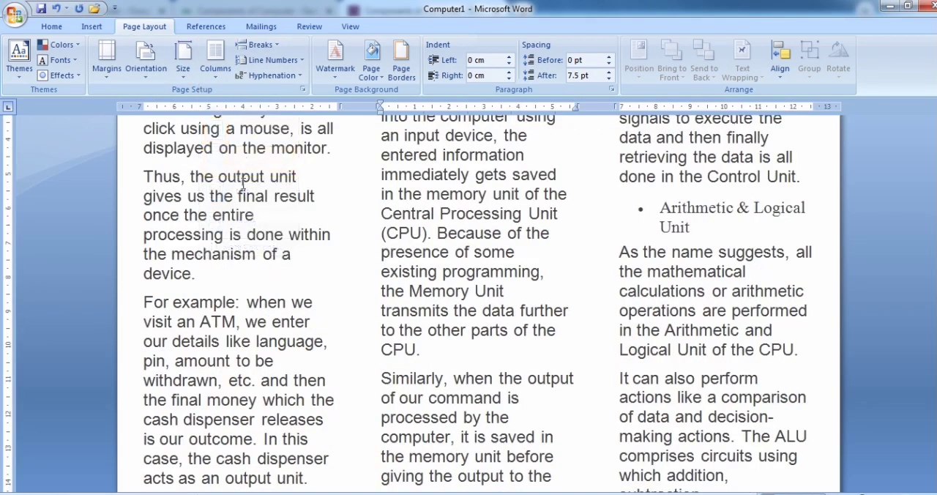
Step: Highlight the first of the three columns on page one to check where its text starts and ends
scroll(216, 215, "up", 10)
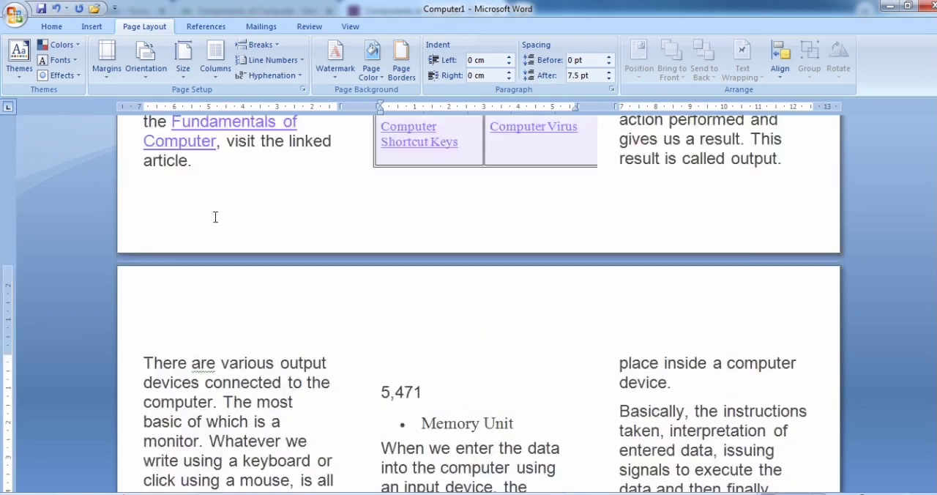
scroll(216, 213, "up", 3)
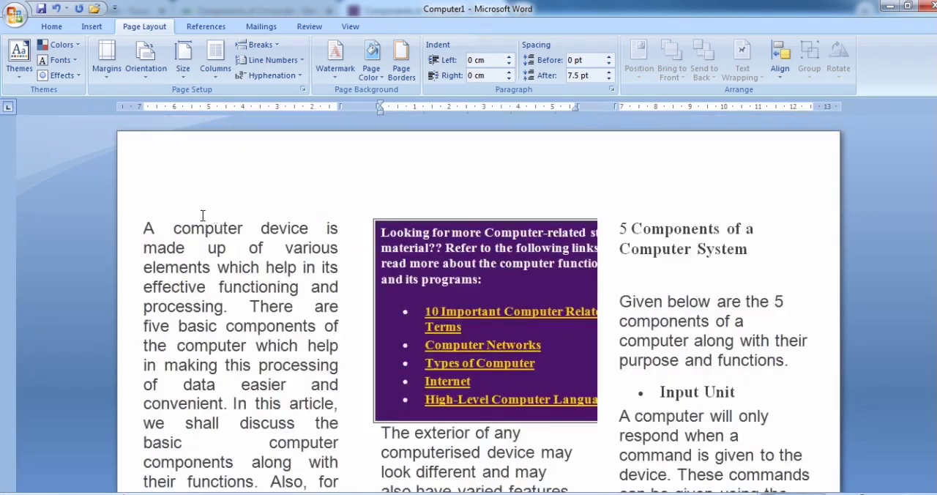
scroll(143, 227, "down", 12)
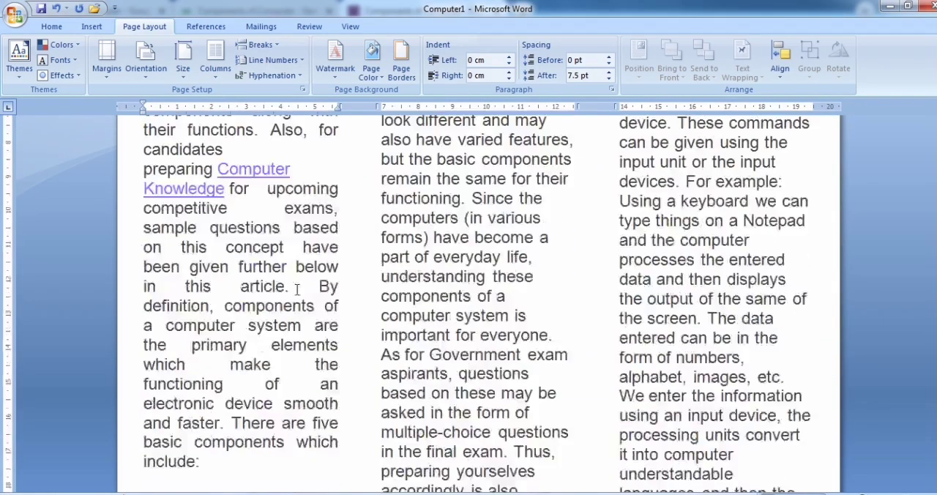
left_click(213, 355, "shift")
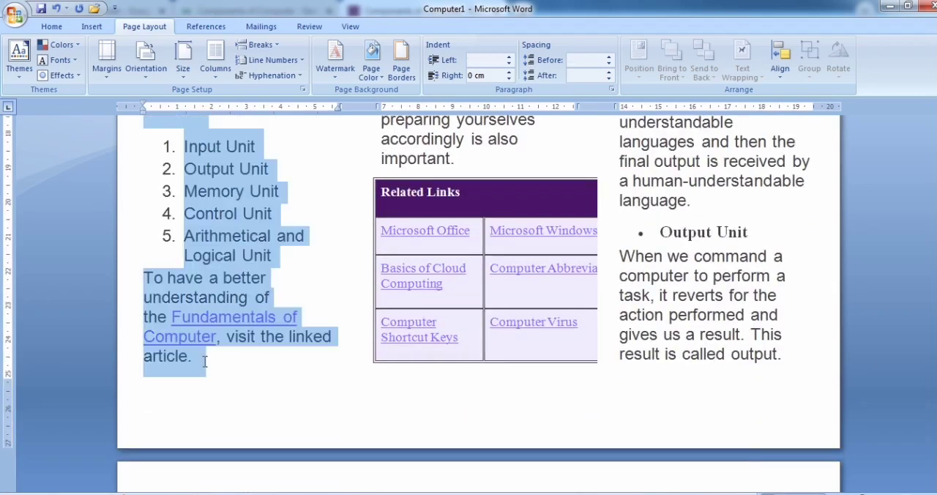
scroll(278, 362, "up", 3)
scroll(279, 361, "up", 7)
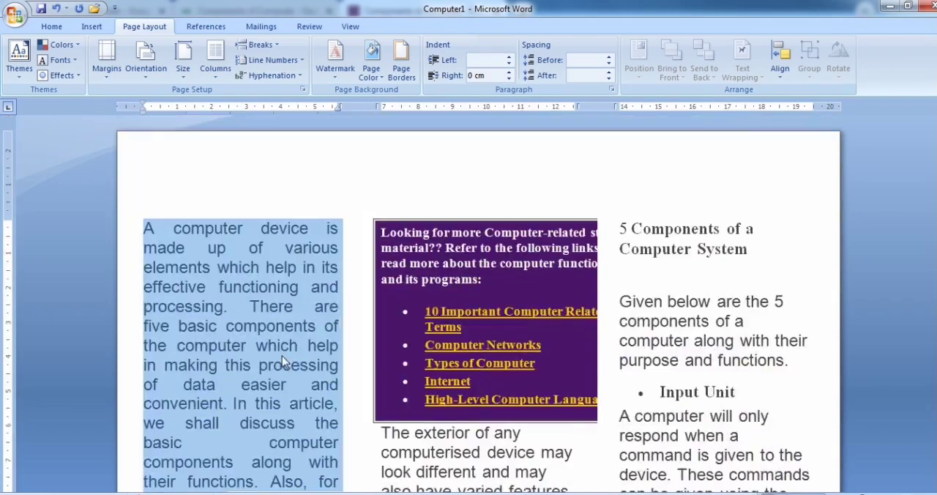
Step: Examine the middle column on page one, from the study-material table down to the Related Links table
left_click(382, 233)
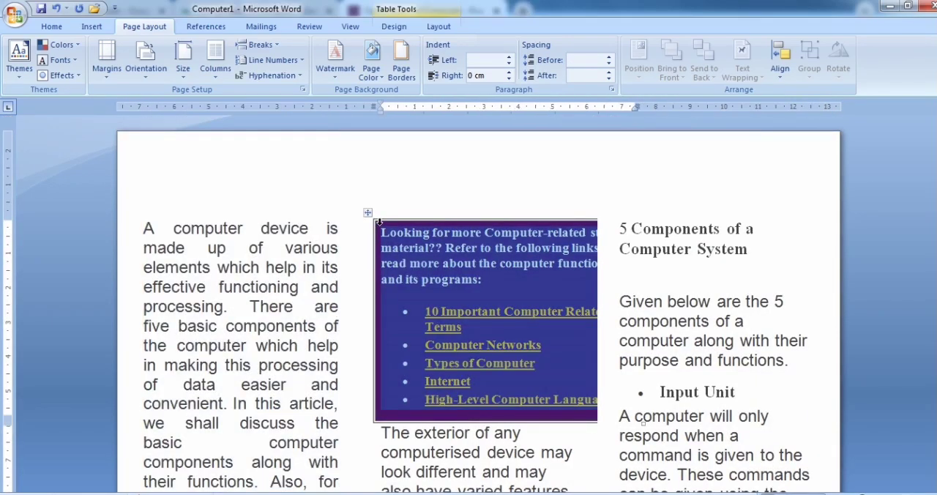
scroll(466, 373, "down", 3)
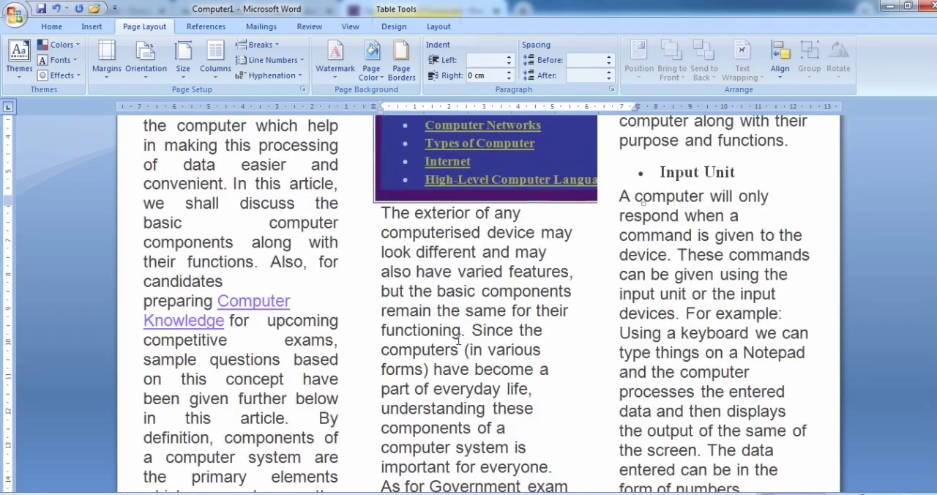
left_click(394, 214)
scroll(522, 375, "down", 4)
scroll(535, 437, "down", 2)
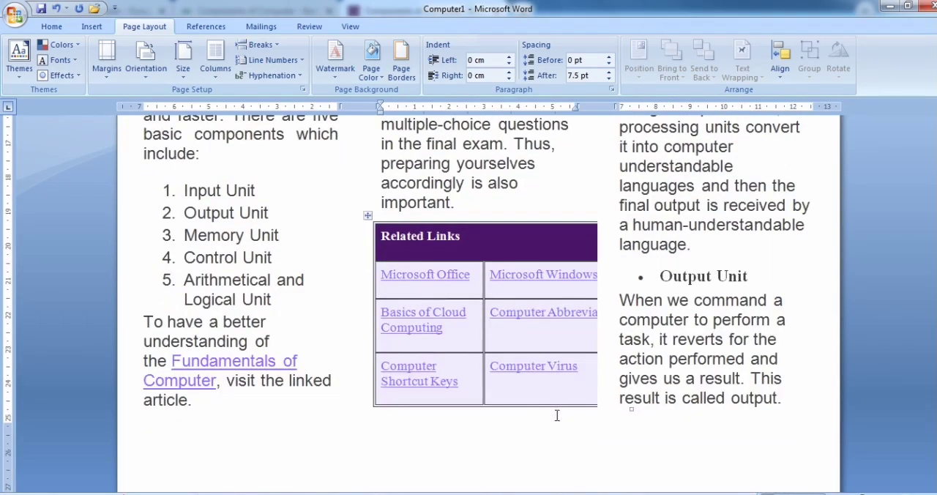
Step: Examine the third column on page one and where its text continues on page two
scroll(564, 398, "up", 10)
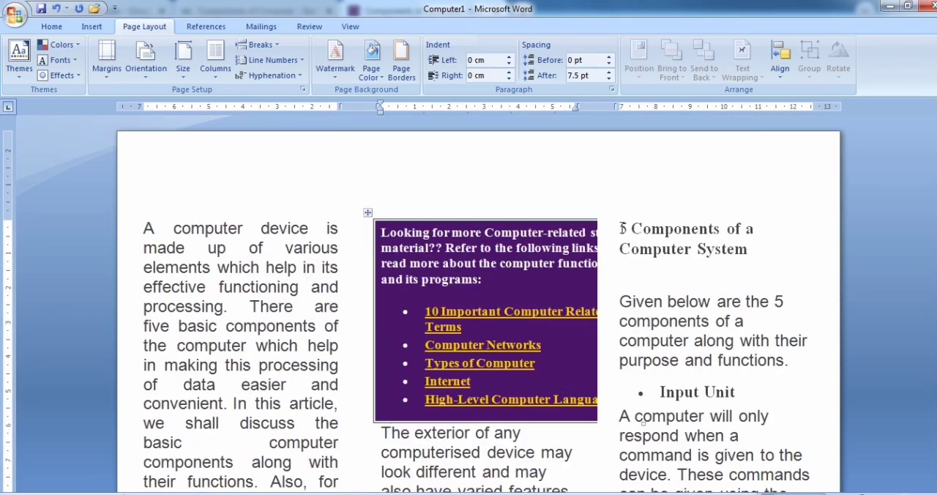
left_click(621, 228)
scroll(771, 352, "down", 10)
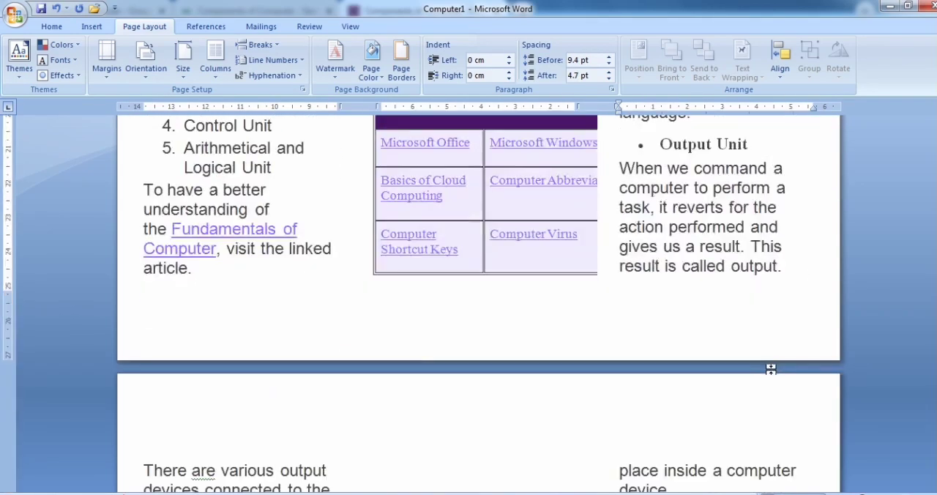
left_click(800, 271)
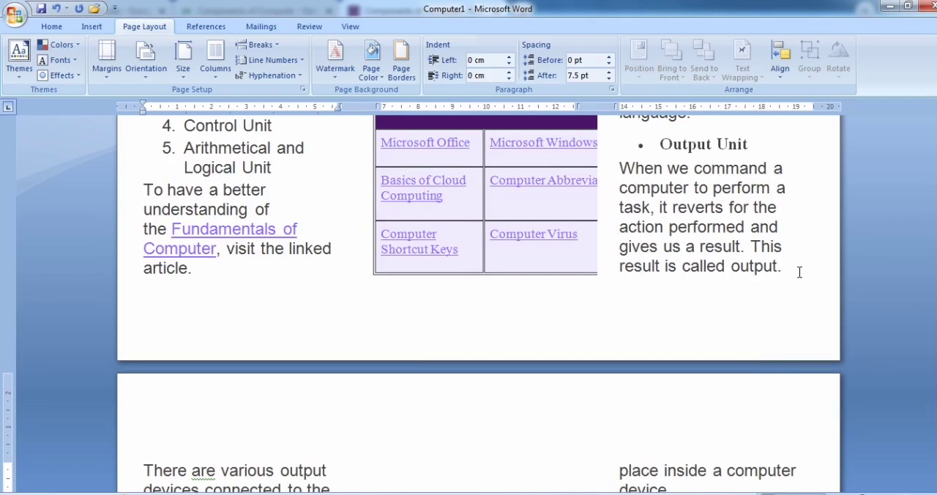
scroll(800, 271, "down", 2)
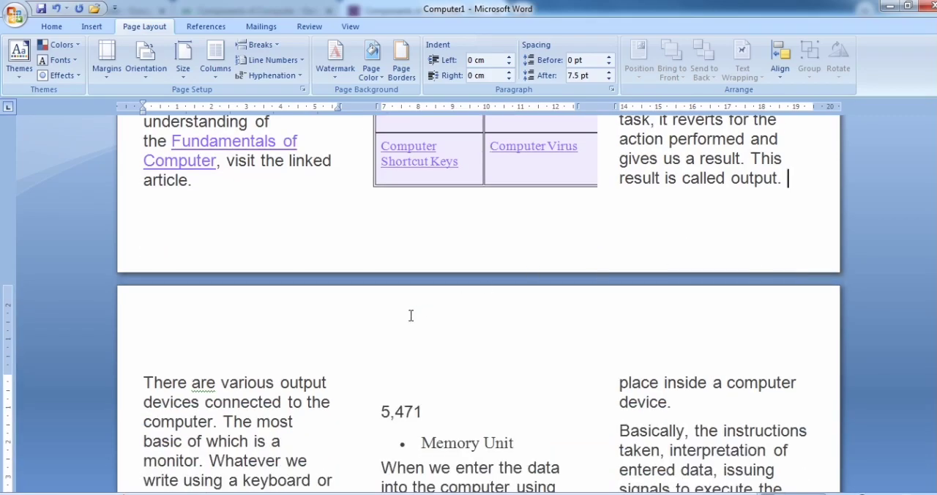
Step: Apply the Left column layout to the document and check how the text flows on page two
scroll(410, 317, "up", 12)
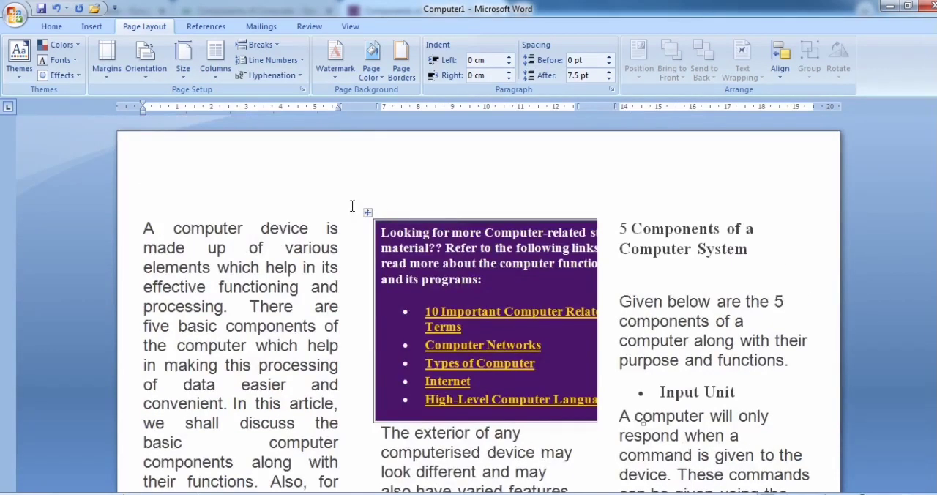
left_click(217, 80)
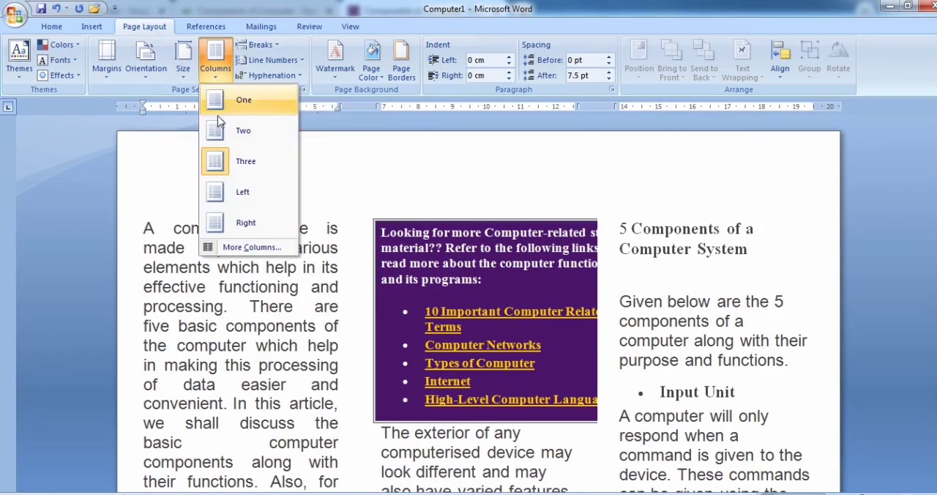
left_click(243, 192)
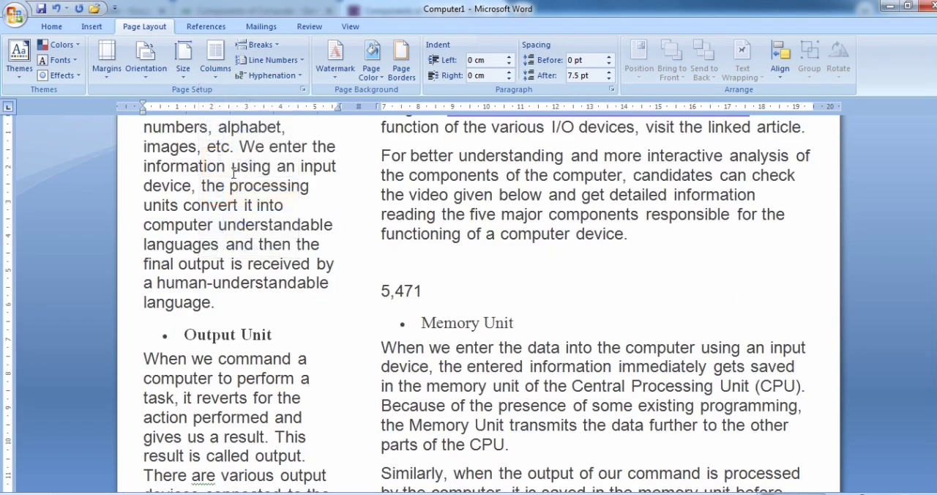
scroll(228, 212, "up", 4)
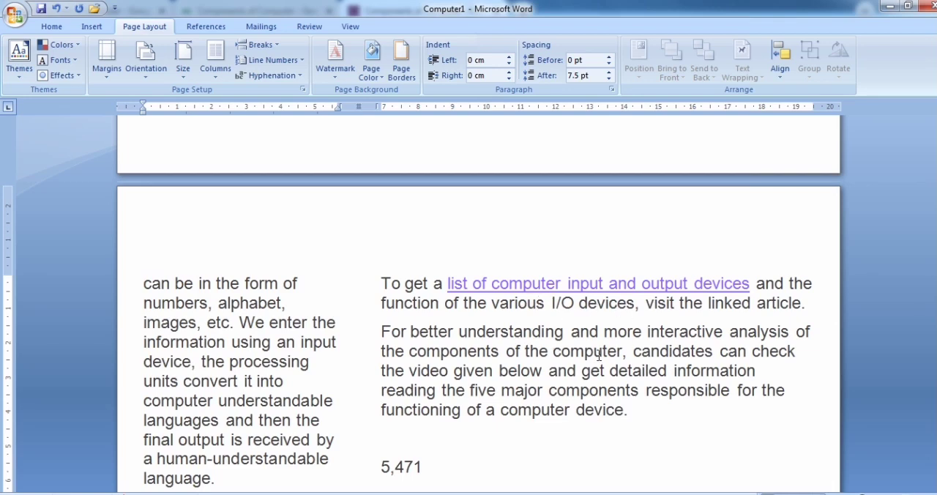
scroll(598, 356, "down", 1)
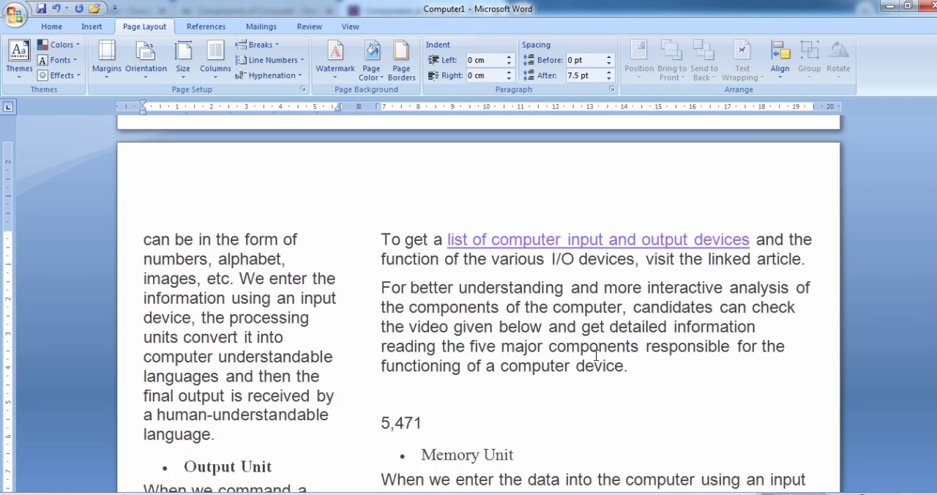
Step: Try the Right column layout on the document text and return the document to a single column
left_click(216, 65)
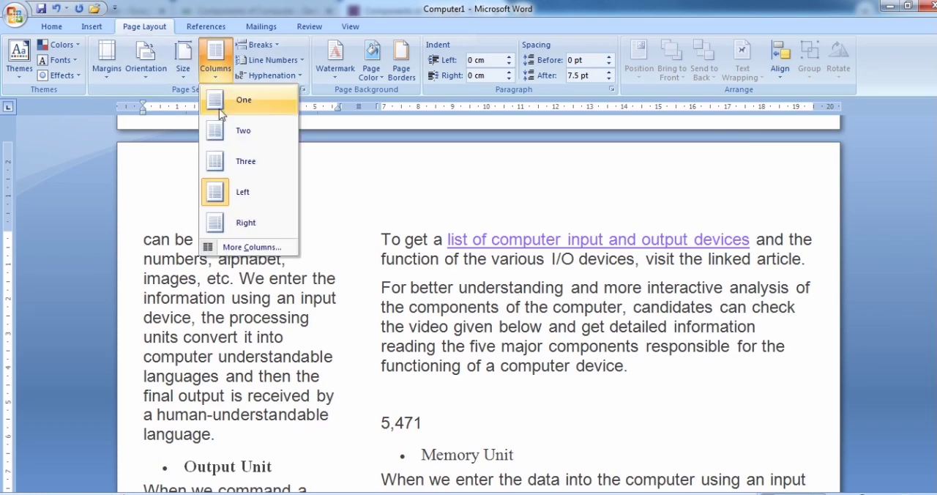
left_click(238, 227)
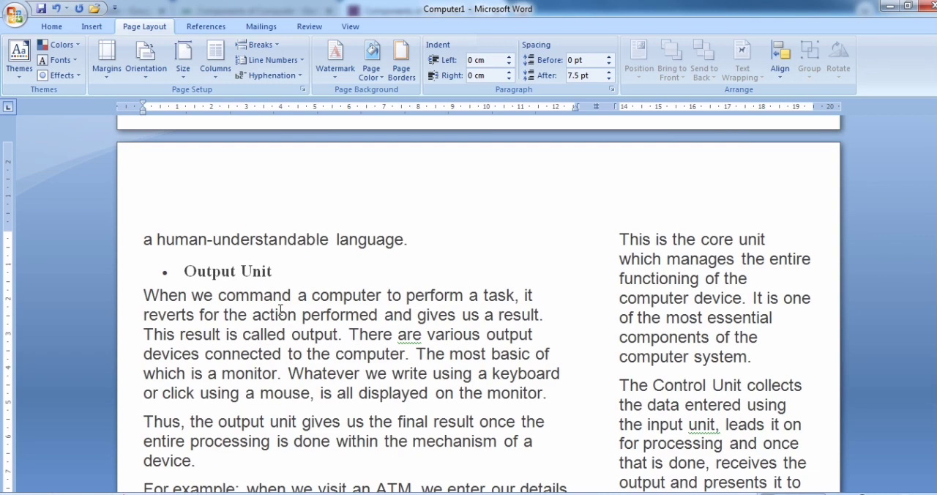
scroll(281, 310, "down", 1)
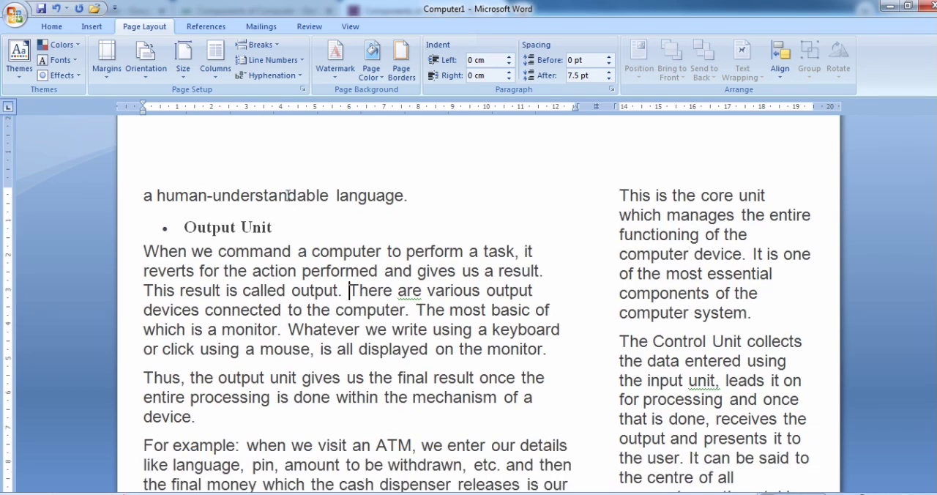
left_click(213, 83)
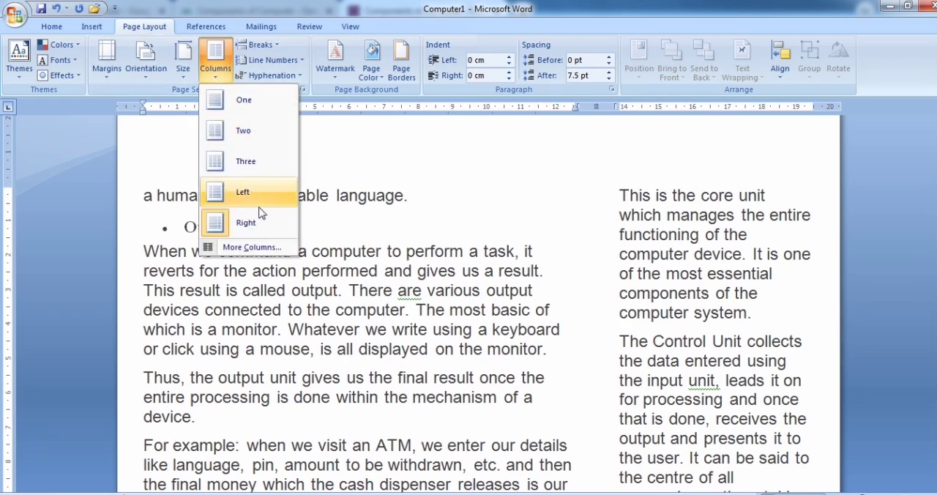
left_click(255, 116)
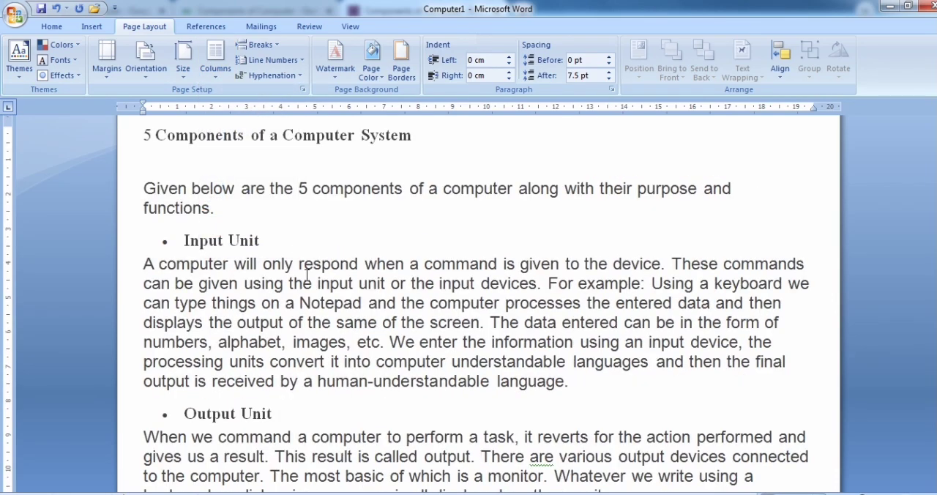
Step: Set up two equal columns with 1.5 cm spacing for the whole document using the custom column settings
left_click(215, 60)
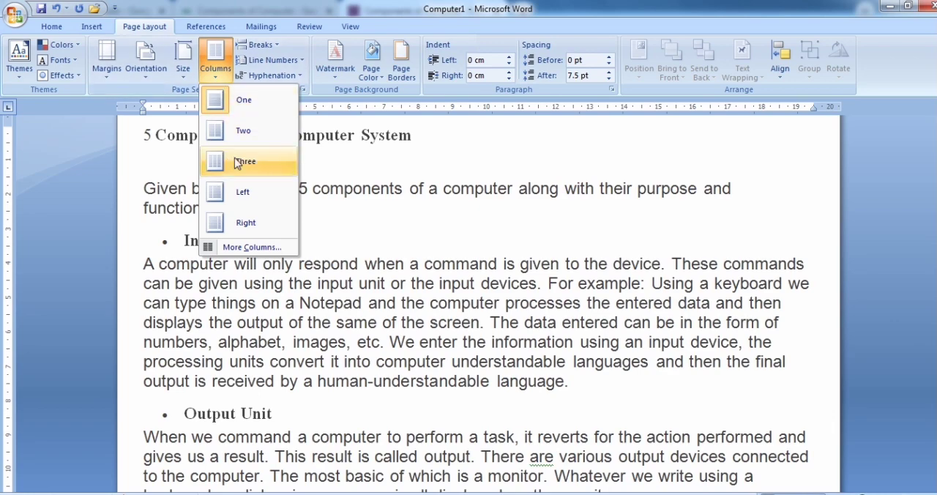
left_click(258, 248)
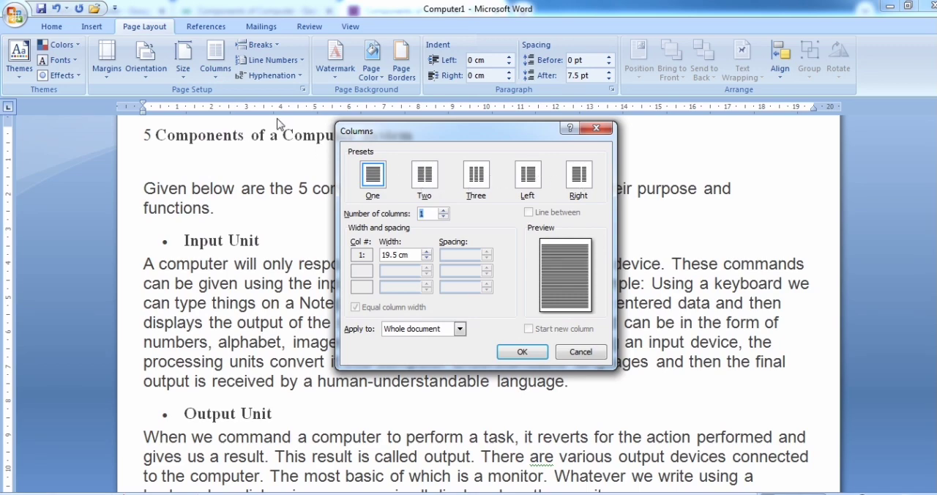
left_click(426, 180)
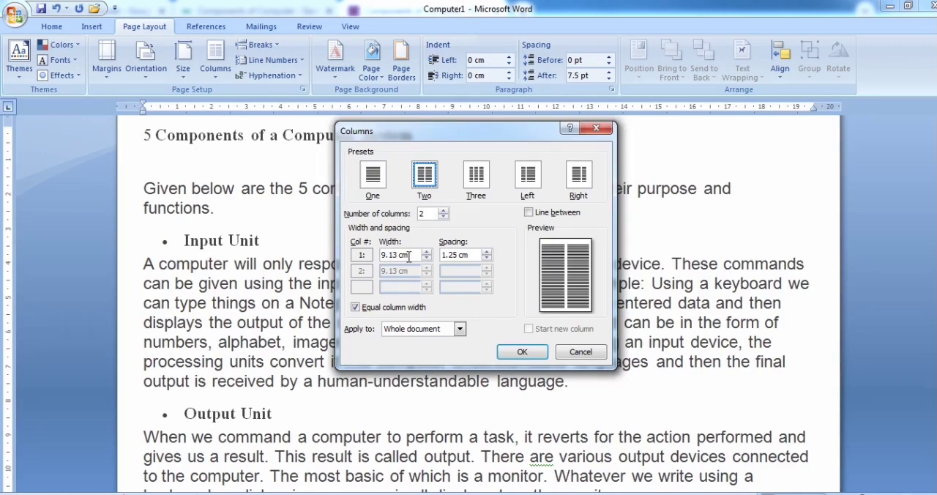
left_click(487, 253)
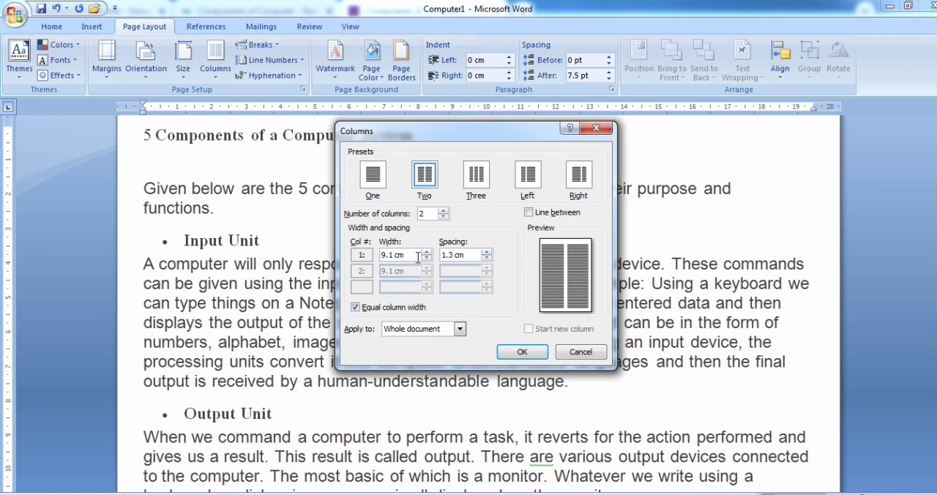
left_click(487, 252)
left_click(487, 253)
left_click(522, 352)
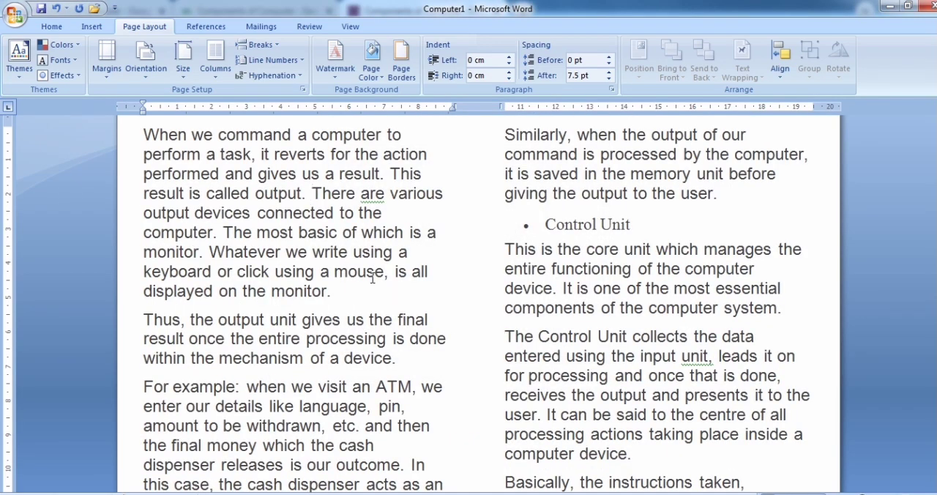
Step: Check the two-column text at the start of page one, highlighting its opening lines
scroll(306, 249, "up", 15)
scroll(306, 249, "up", 2)
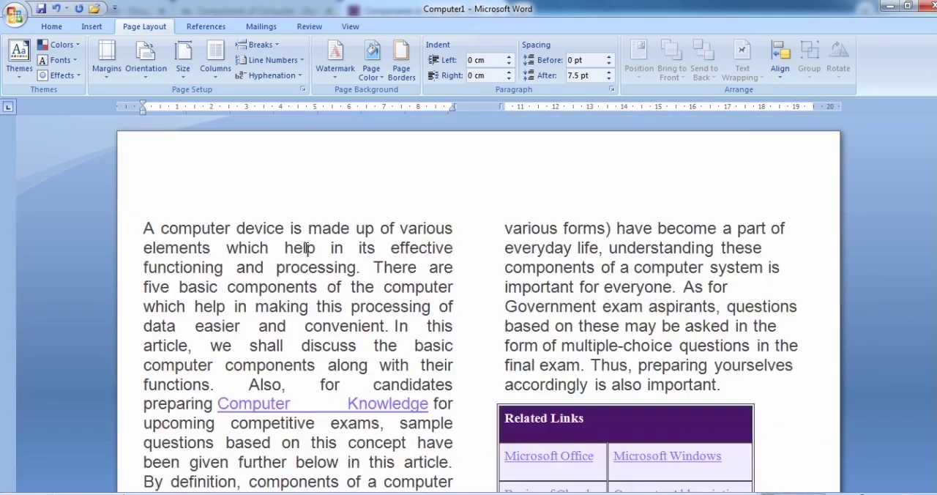
left_click_drag(142, 228, 432, 241)
left_click(422, 247)
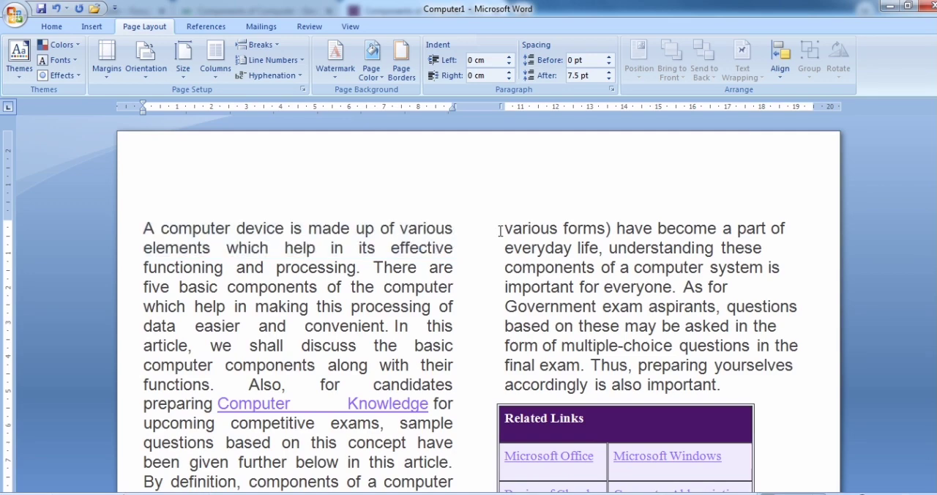
Step: Increase the spacing between the two columns to 2 cm for the whole document
left_click(219, 78)
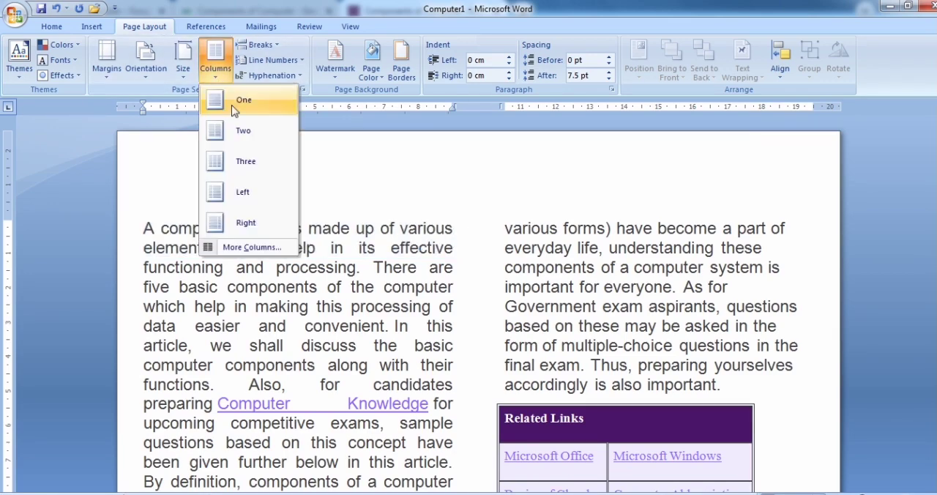
left_click(252, 248)
left_click_drag(478, 134, 495, 298)
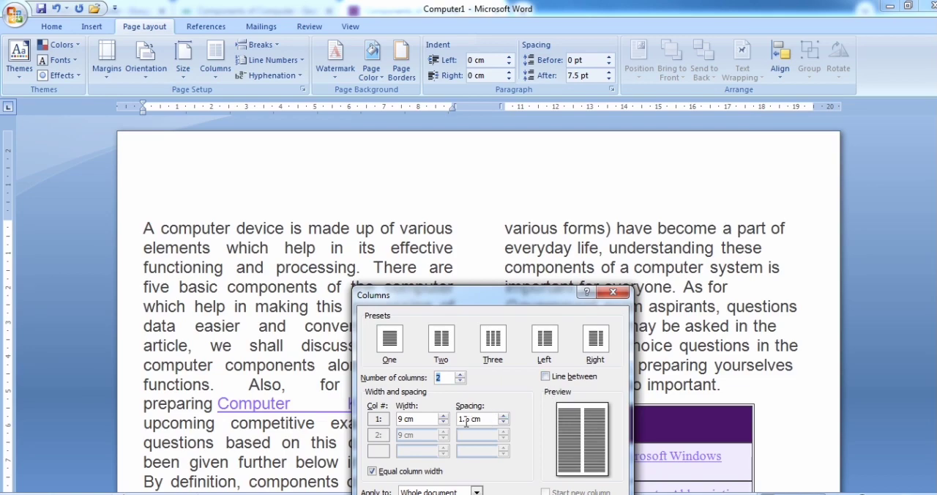
left_click_drag(484, 418, 458, 418)
left_click_drag(498, 295, 635, 164)
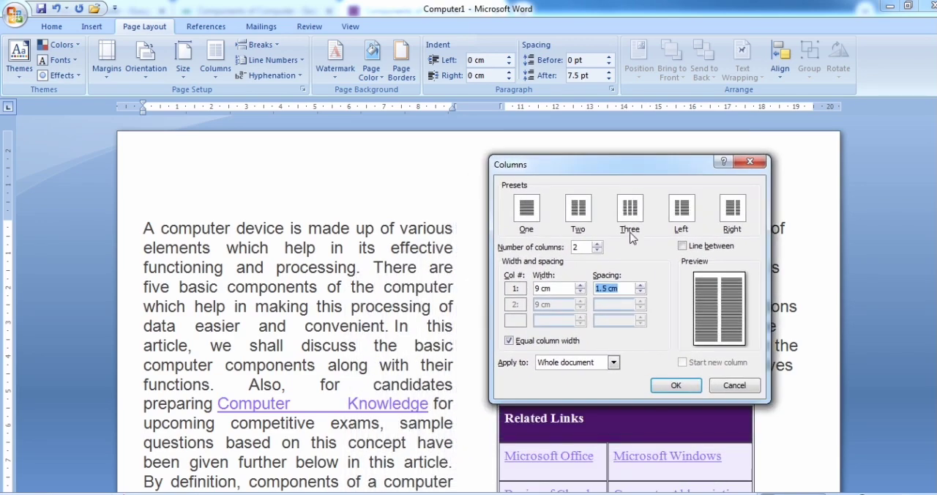
left_click(604, 289)
double_click(604, 289)
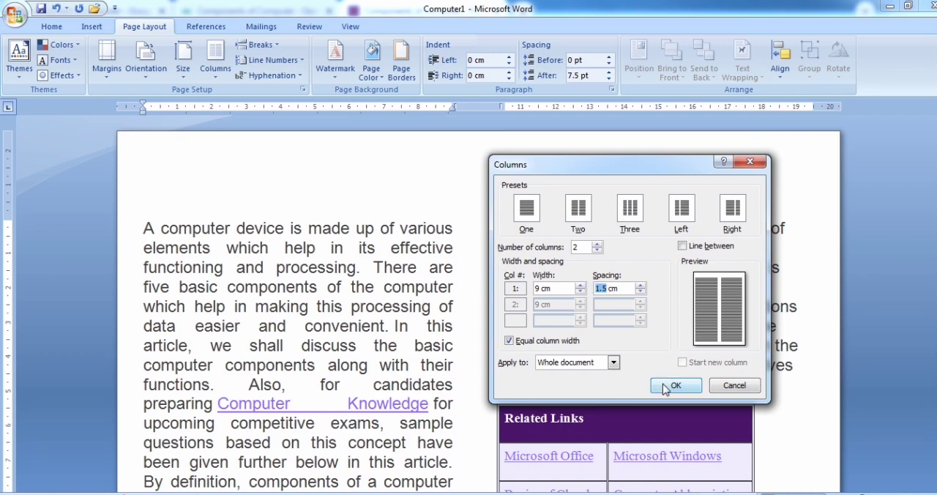
type("2")
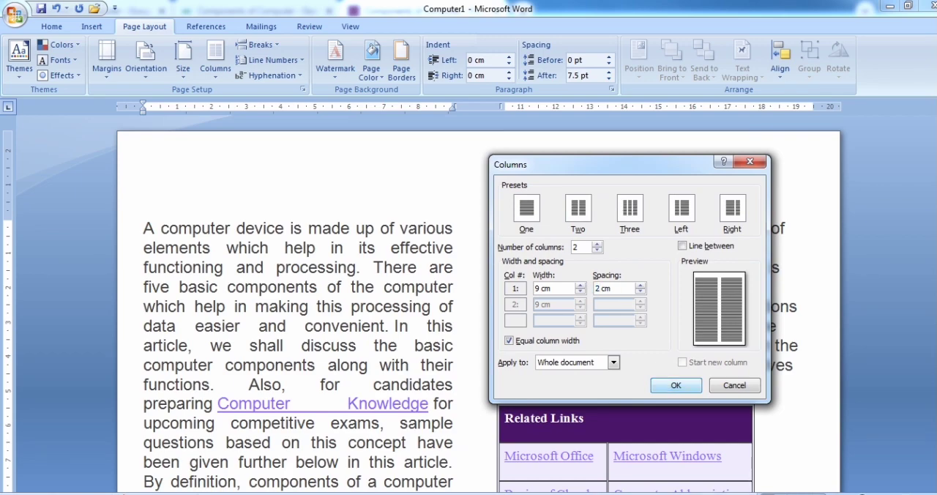
left_click(554, 290)
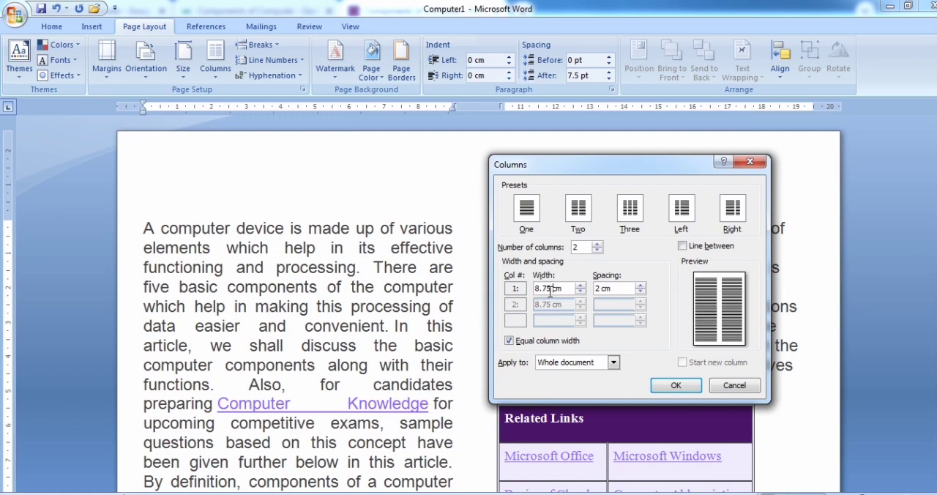
left_click(676, 387)
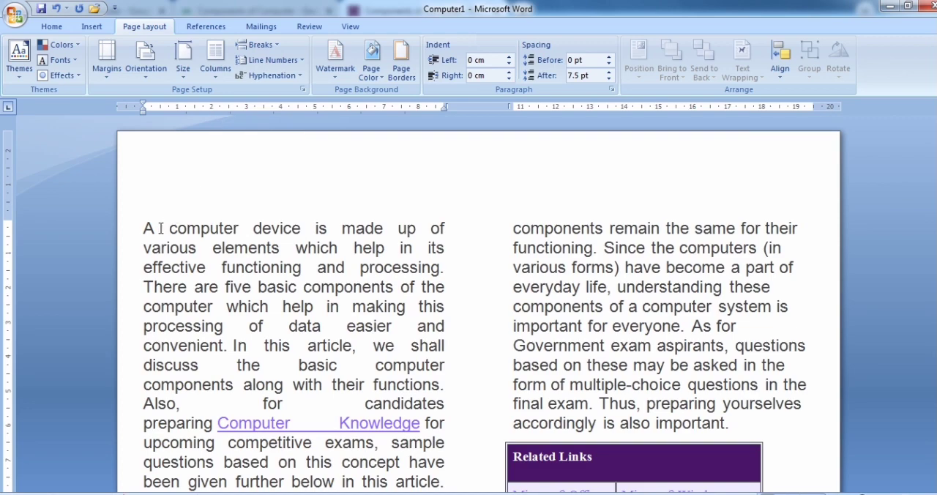
Step: Reduce the spacing between the two columns to 1.5 cm in the custom column settings
left_click(216, 78)
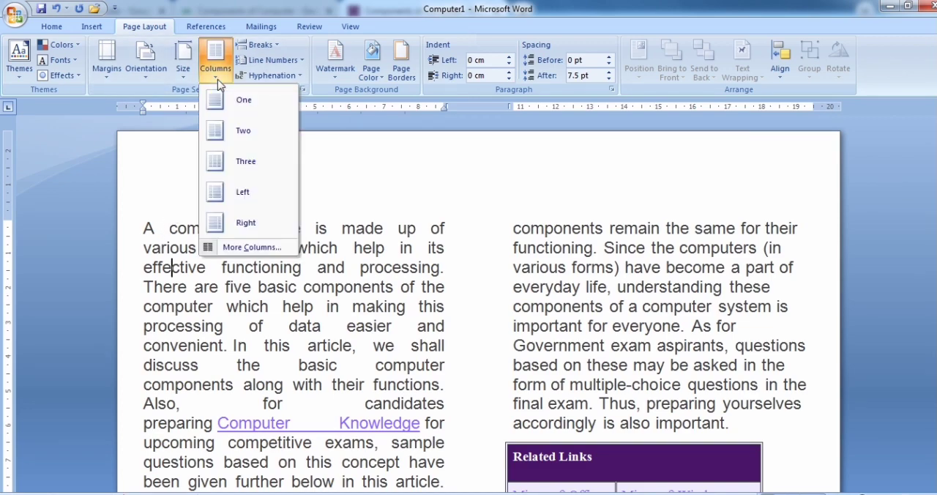
left_click(255, 249)
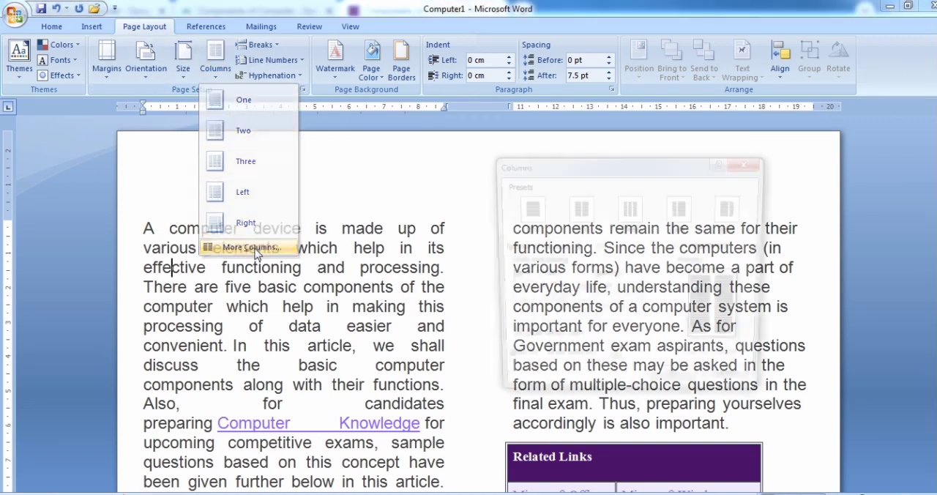
left_click_drag(656, 171, 623, 227)
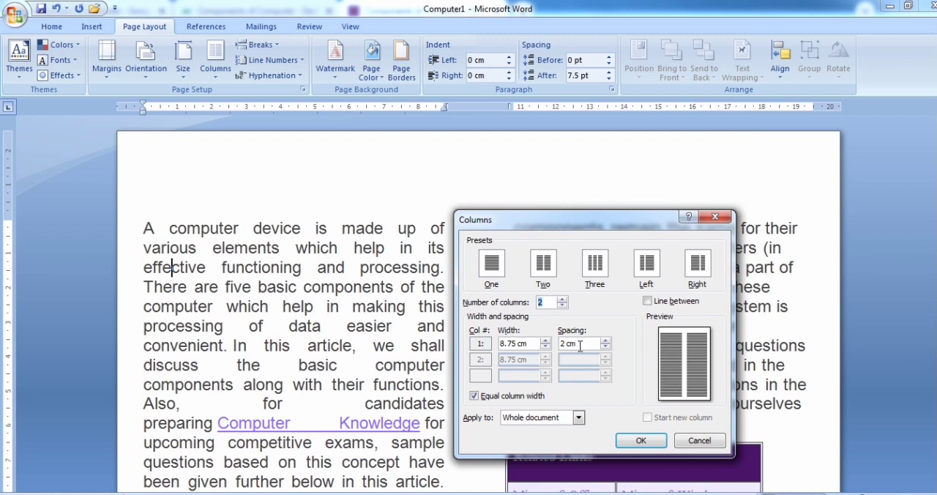
left_click(561, 344)
key("Delete")
type("1.5")
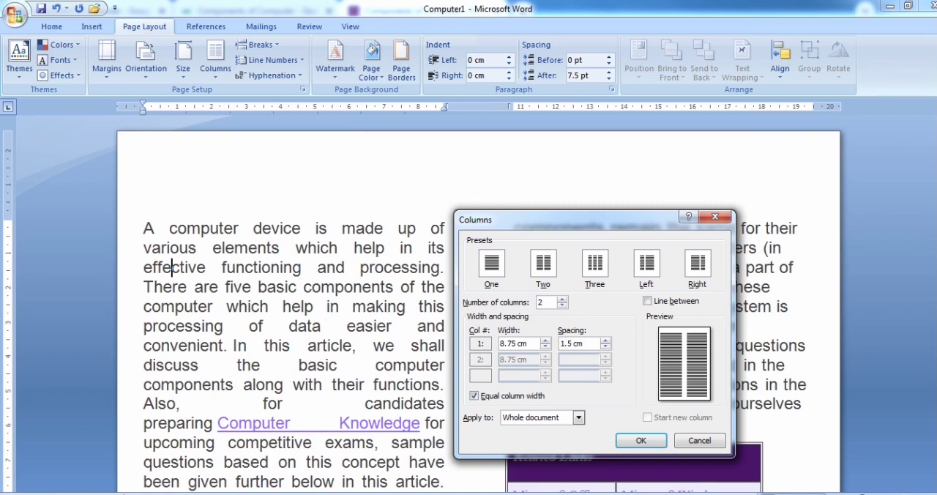